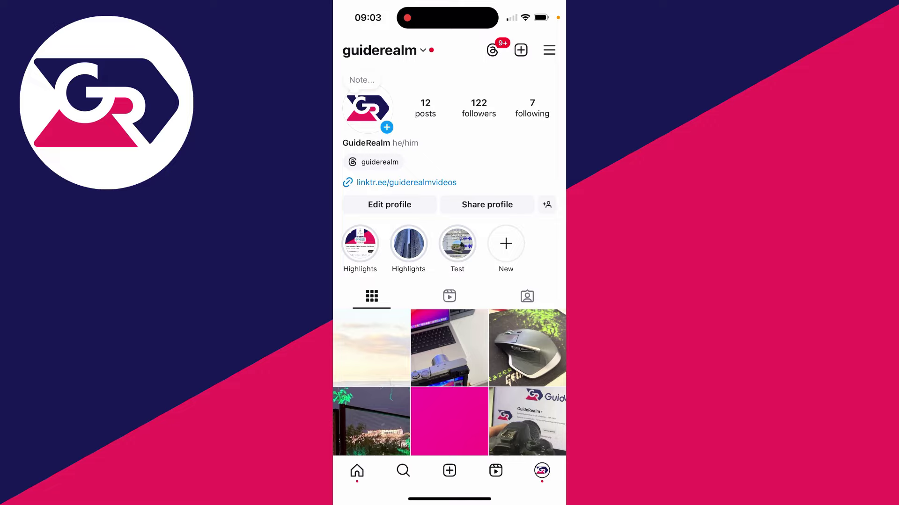
scroll(449, 245, down, 5)
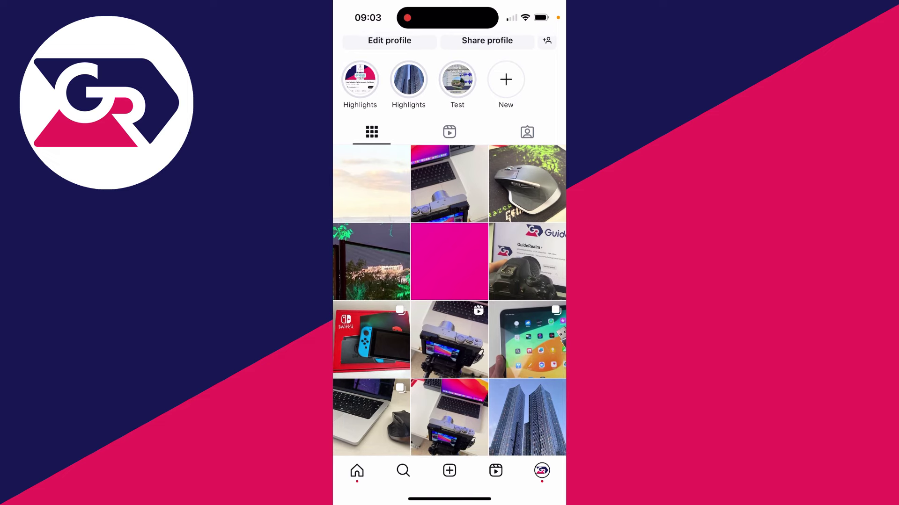
Open the camera-on-tripod video from the profile grid full-screen in Reels
click(450, 418)
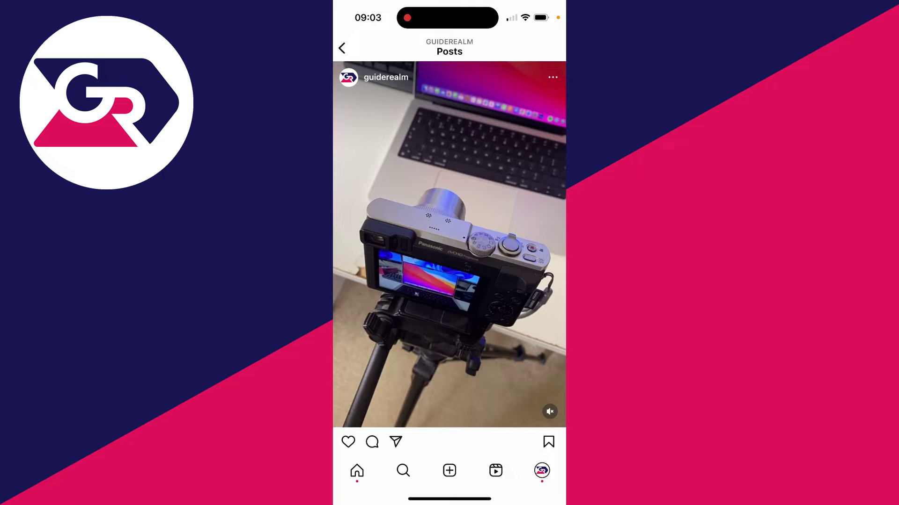
click(450, 246)
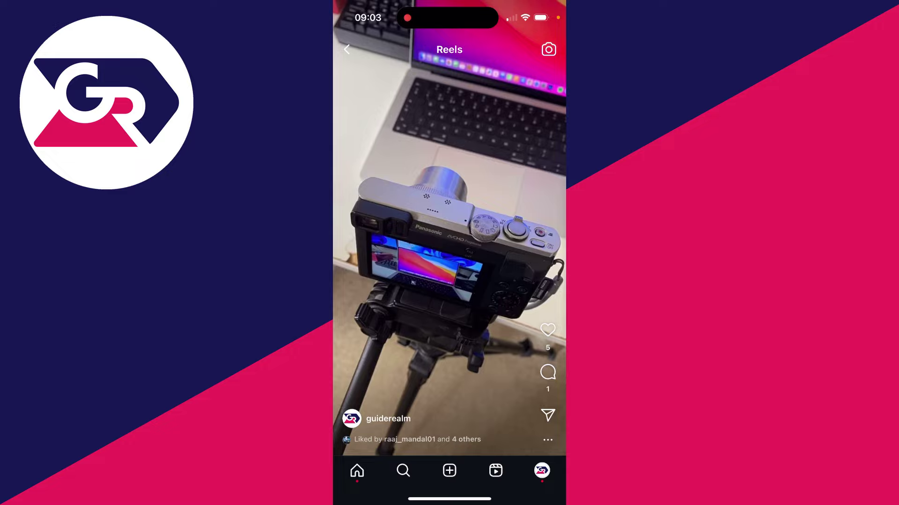
Share the camera reel to a new story from its share sheet
click(547, 416)
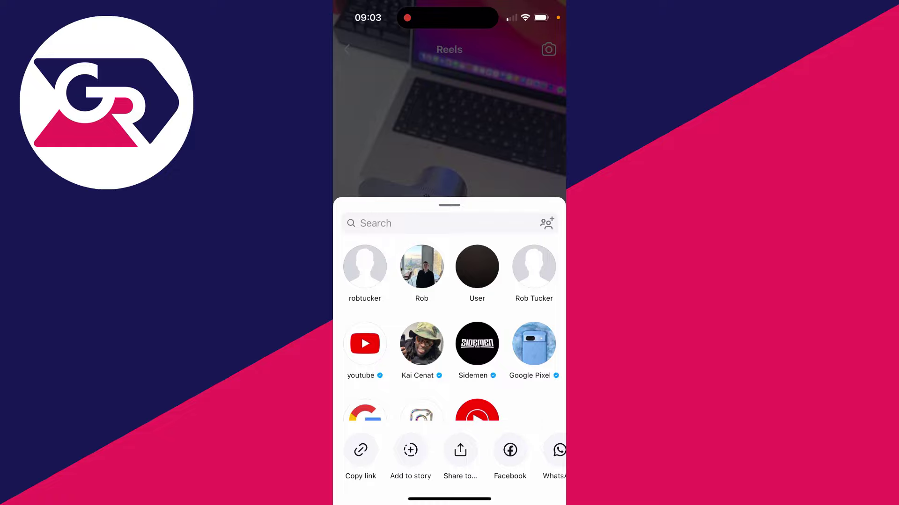
mouse_move(520, 450)
mouse_down()
mouse_move(422, 450)
mouse_move(519, 450)
mouse_up()
click(410, 450)
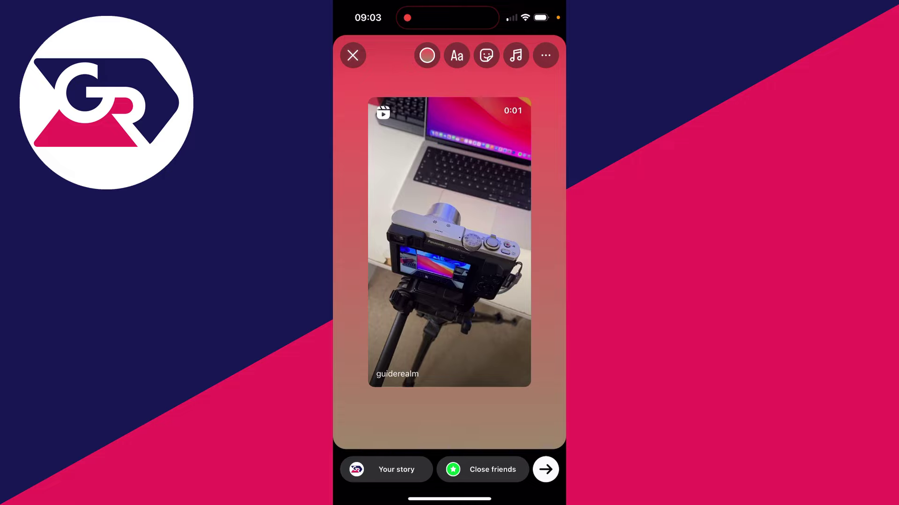
Set the story background to purple and post the camera reel to Your story
click(427, 55)
click(427, 55)
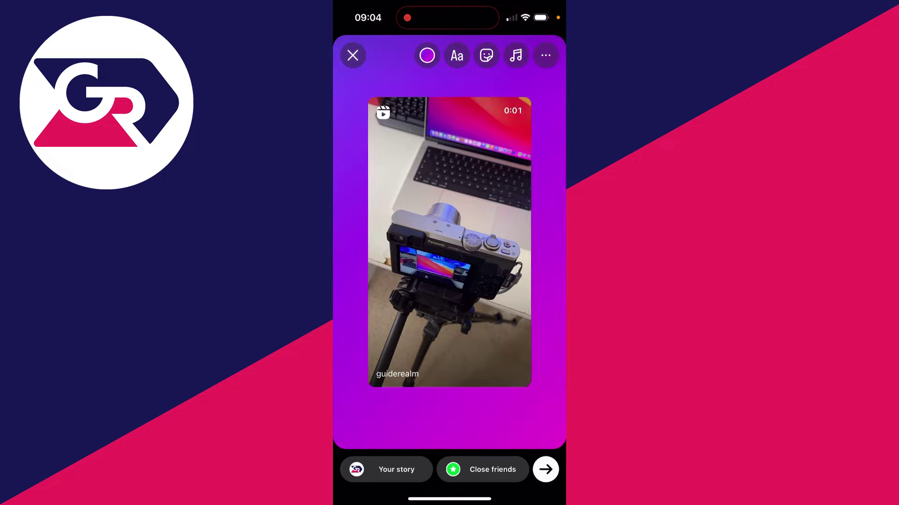
click(387, 469)
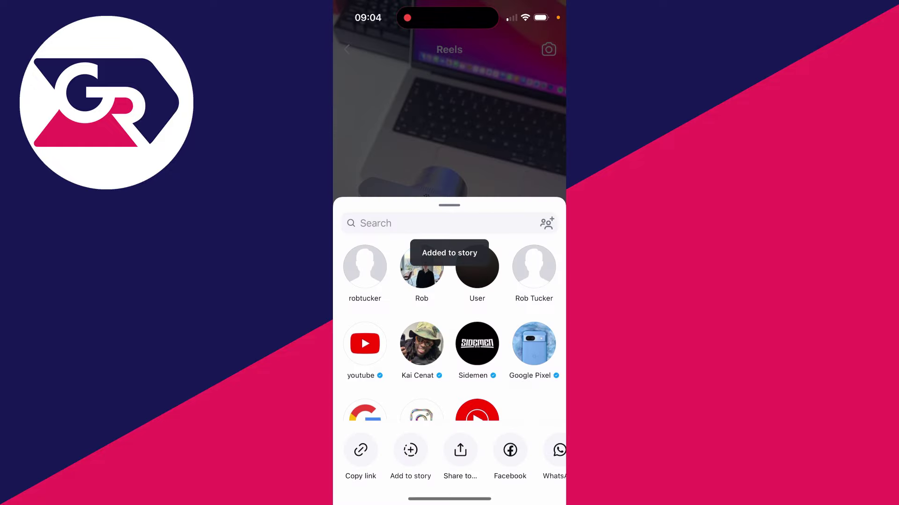